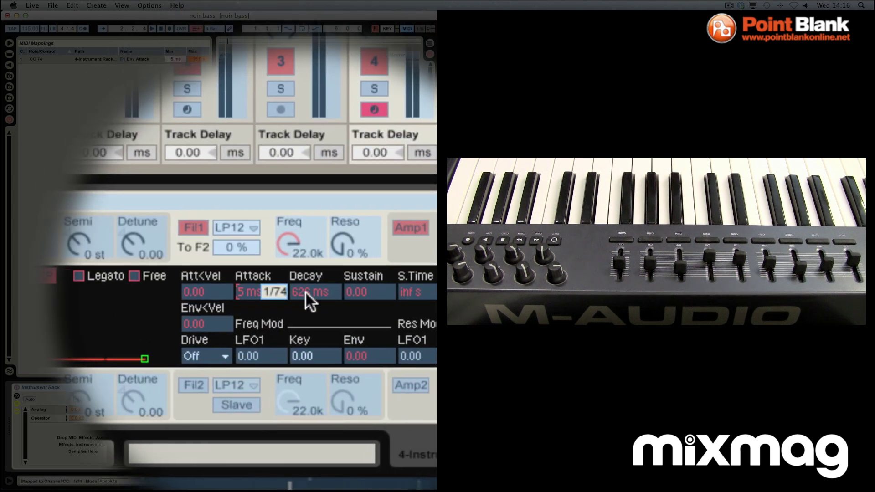
- Select the filter Decay control, then show the Operator layer's settings in the rack
click(304, 291)
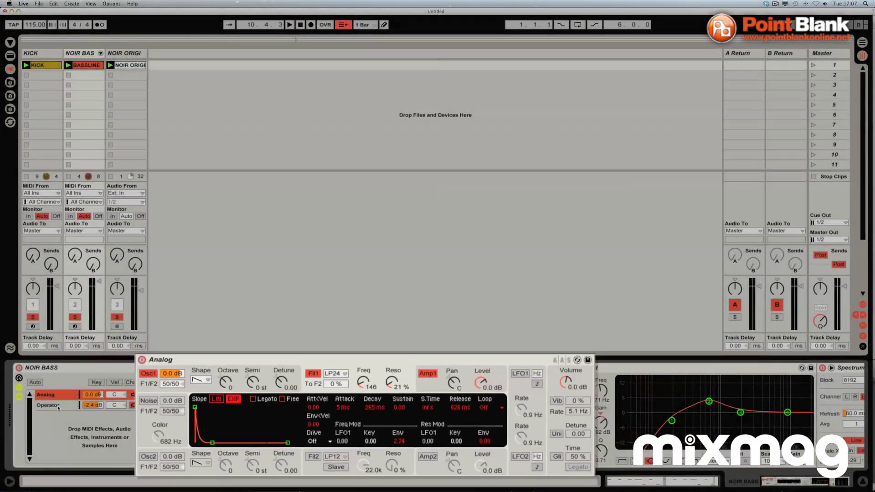
click(57, 406)
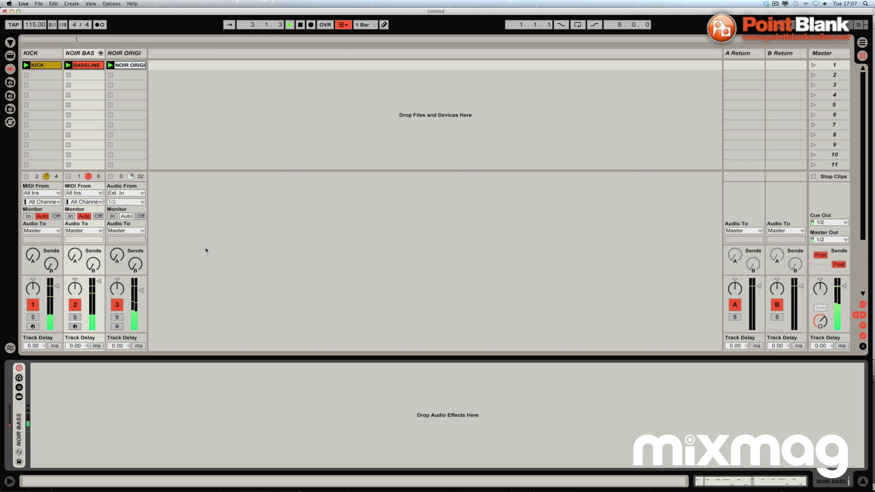
- Solo tracks 3, 2 and 1, stop playback, and show the rack's Analog layer
click(118, 317)
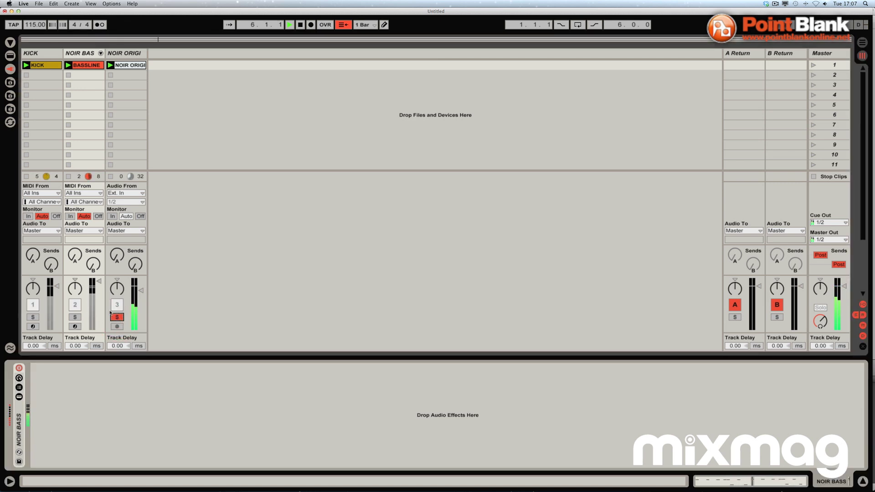
click(76, 318)
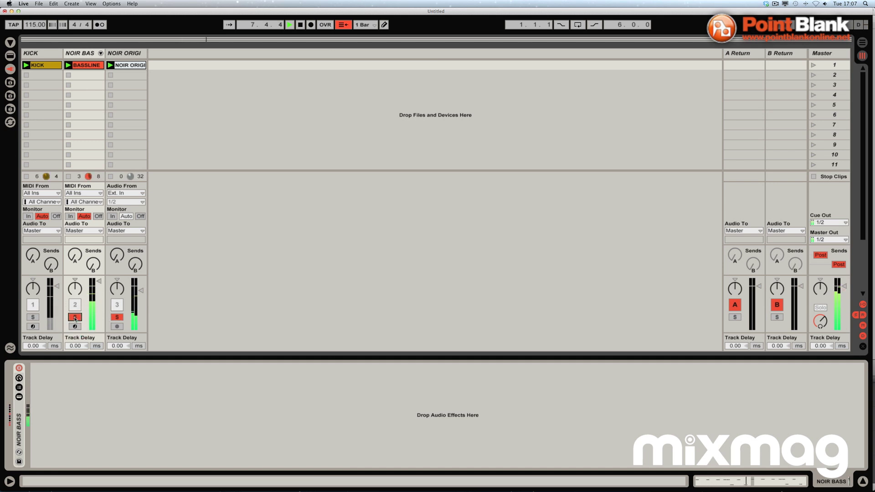
click(33, 318)
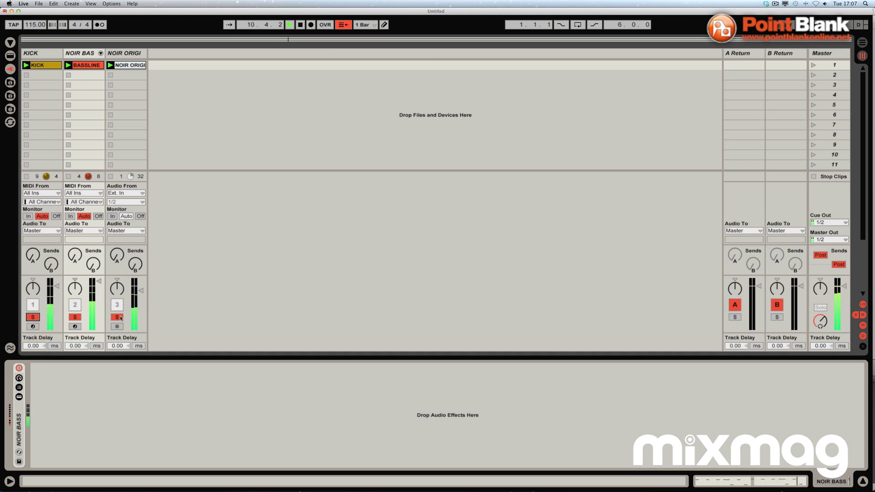
key(space)
click(58, 396)
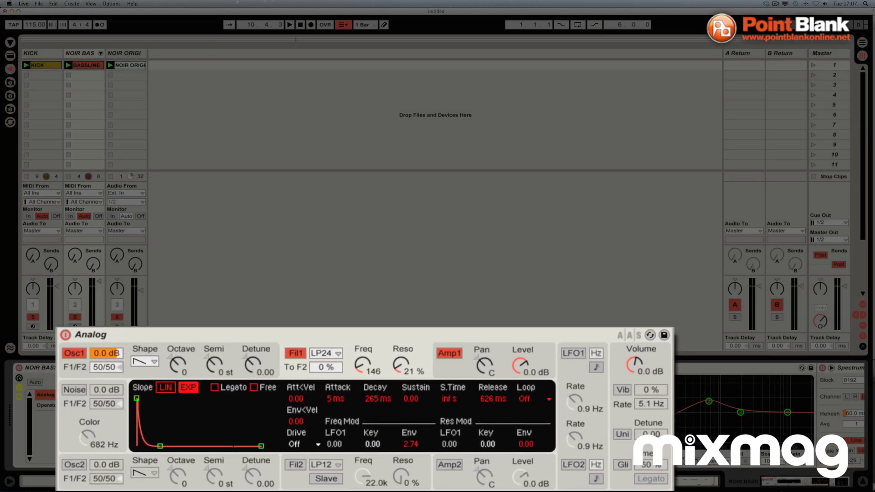
click(48, 405)
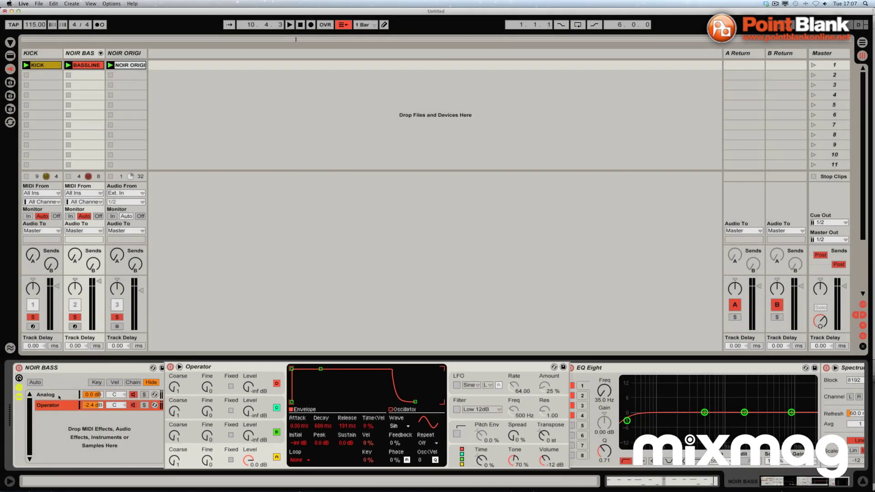
click(45, 394)
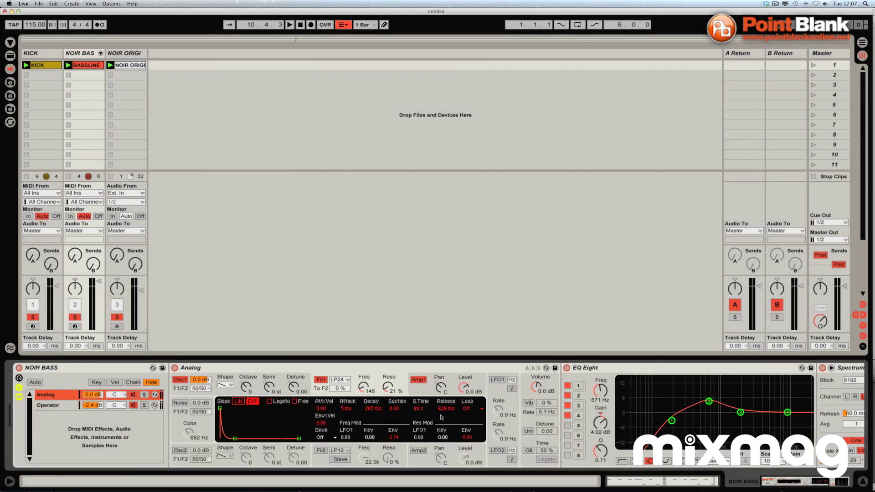
scroll(435, 416, right, 5)
scroll(435, 416, right, 3)
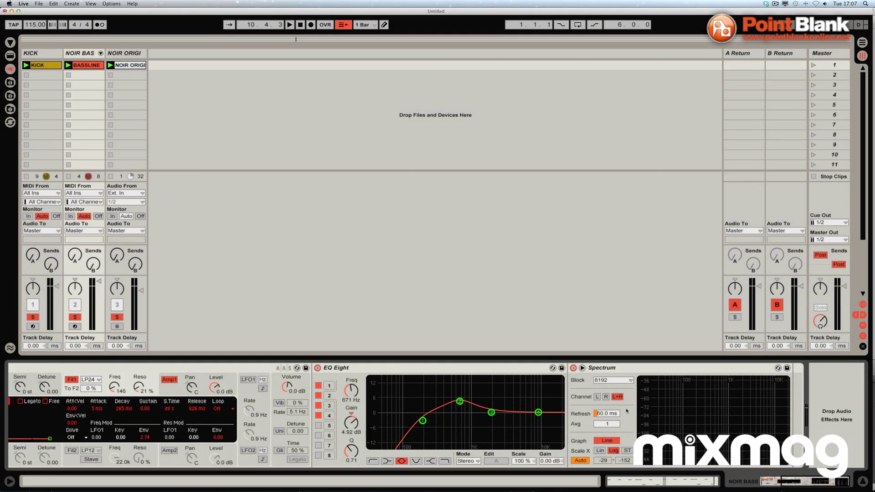
scroll(140, 409, left, 6)
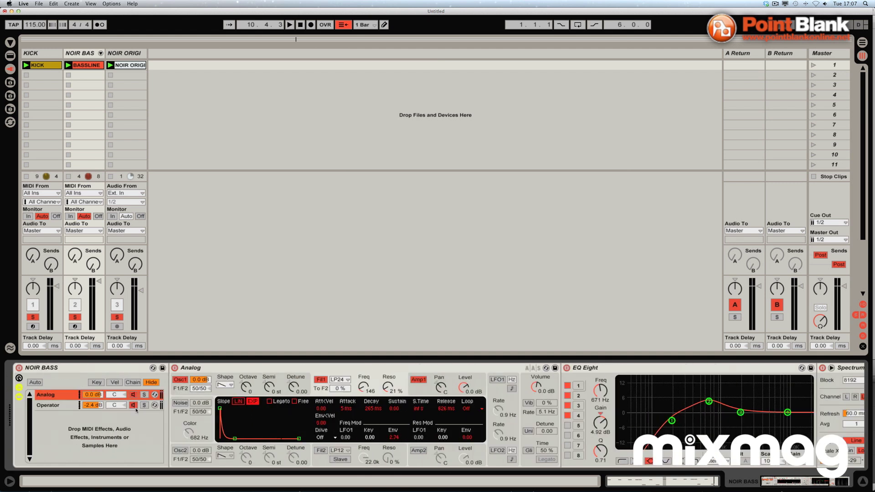
click(56, 406)
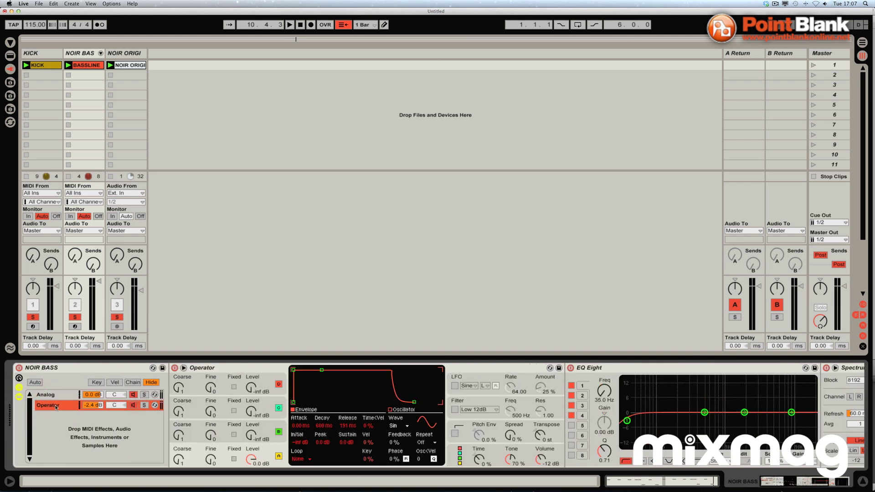
scroll(348, 420, right, 7)
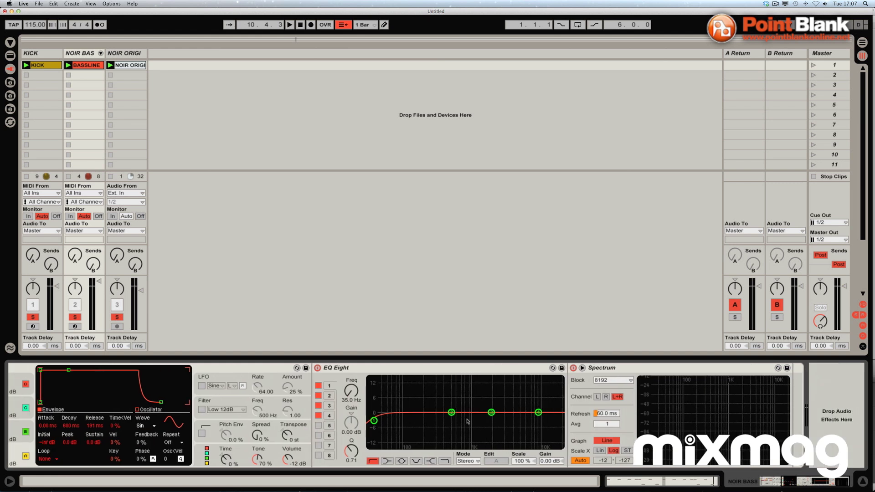
scroll(193, 413, left, 7)
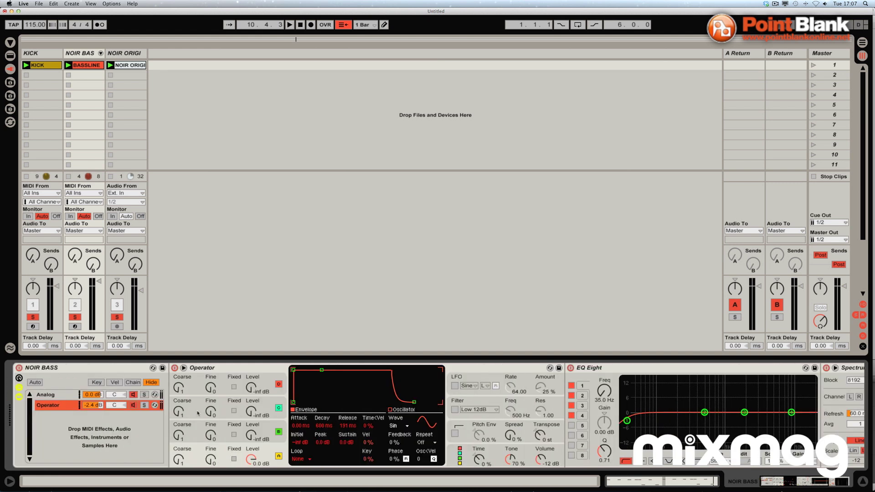
click(62, 395)
click(61, 405)
click(59, 395)
click(51, 405)
click(59, 394)
click(55, 406)
click(60, 395)
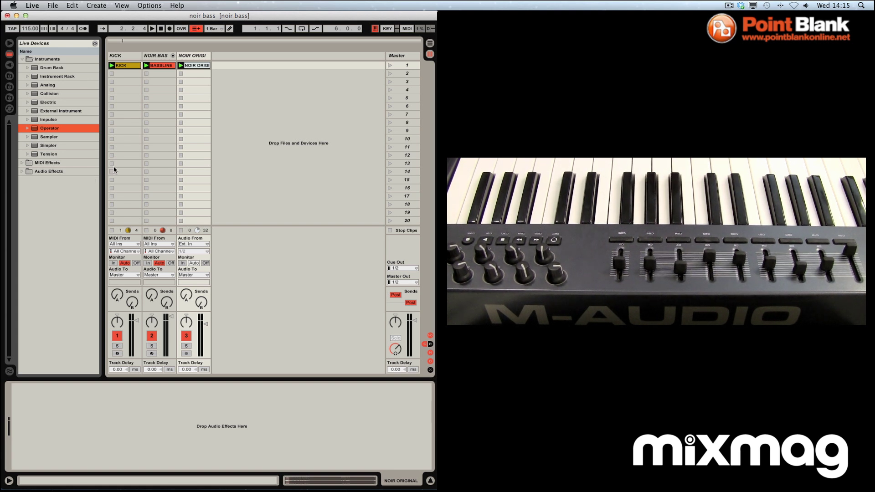
- Insert a new MIDI track and load an empty Instrument Rack onto it
click(94, 6)
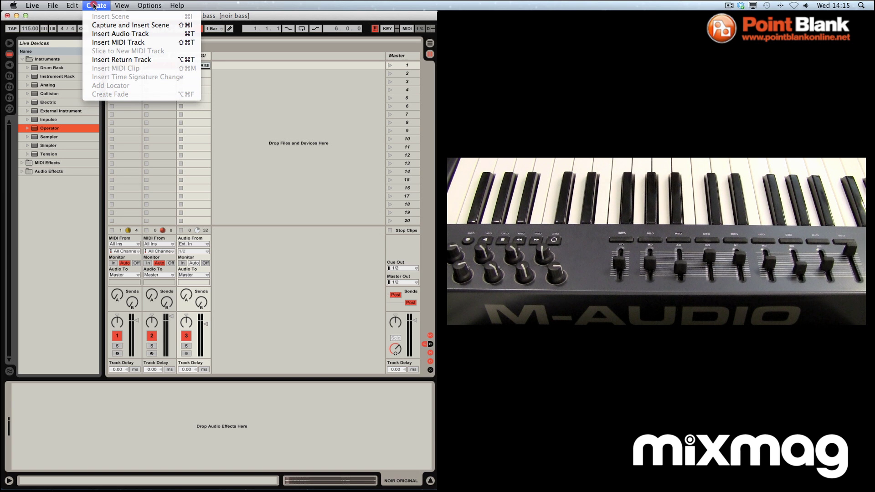
click(104, 42)
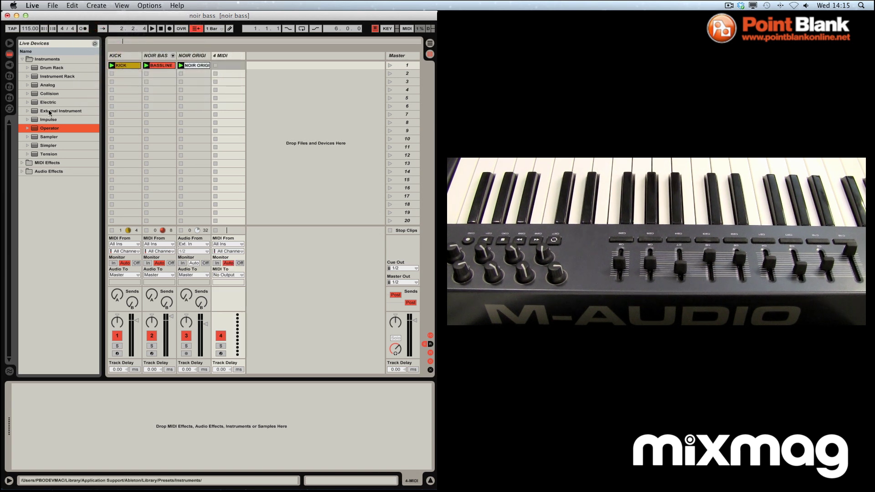
click(27, 76)
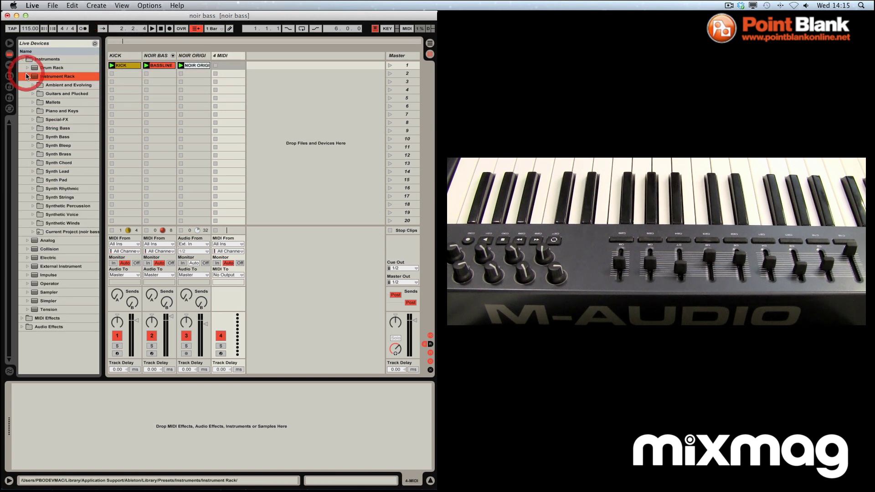
double_click(51, 76)
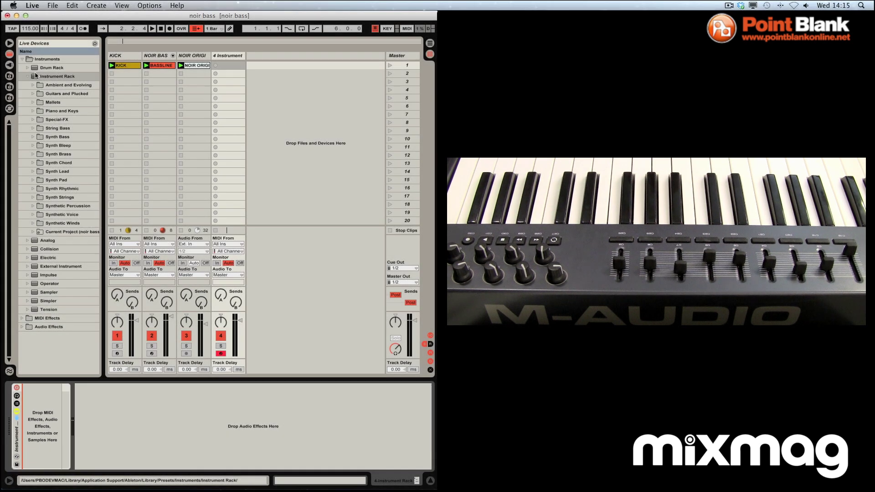
- Add Analog and Operator as two chains inside the Instrument Rack
click(36, 76)
drag(48, 85, 39, 428)
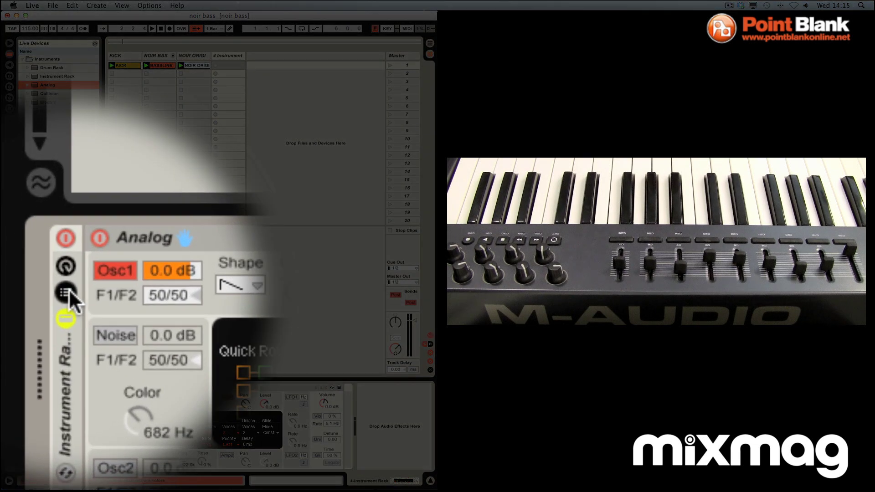
click(17, 404)
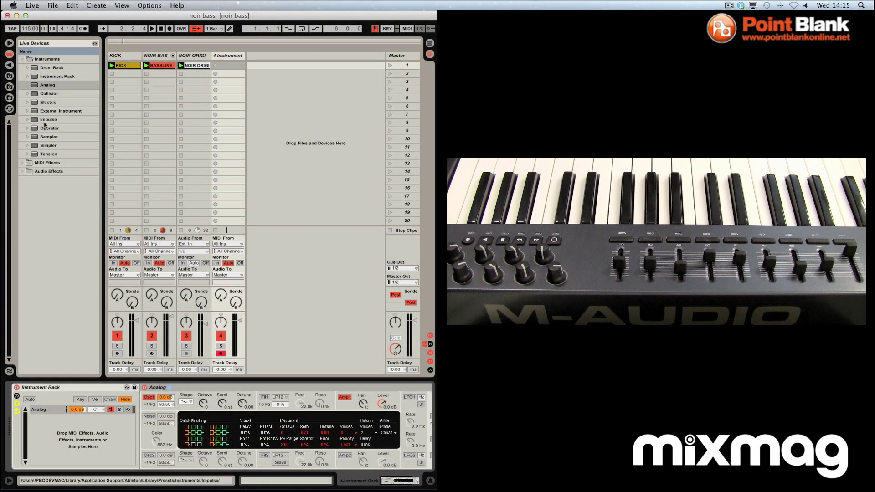
drag(45, 131, 54, 422)
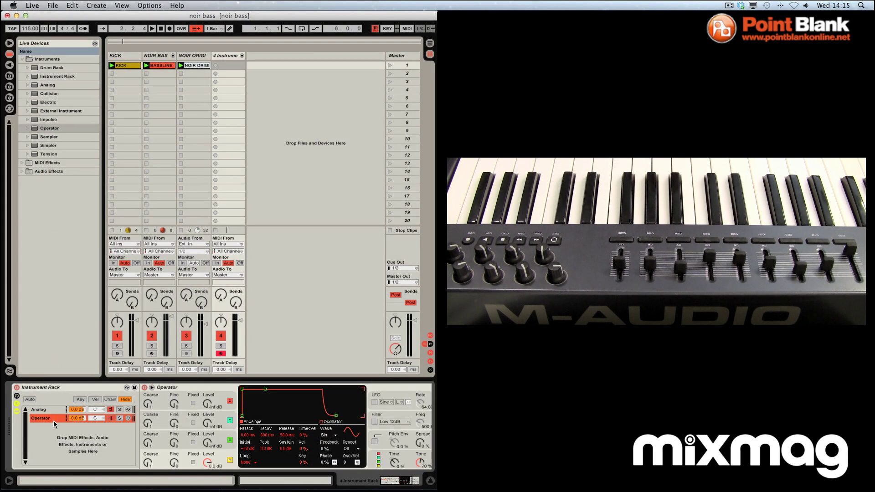
- Show the Analog chain's device with its Filter 1 envelope settings
click(53, 409)
click(51, 418)
click(49, 410)
click(331, 395)
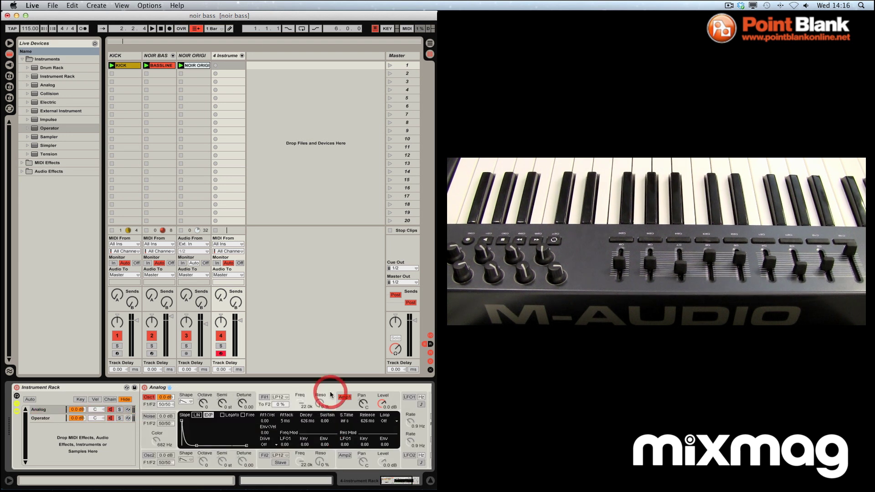
click(264, 397)
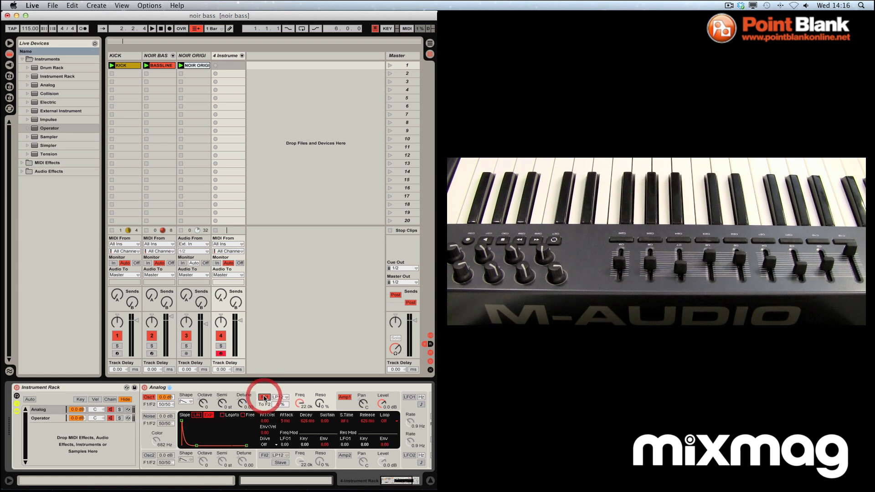
- MIDI-map Filter 1 envelope Decay, Sustain (CC 91), Release (CC 93) and envelope amount (CC 73)
right_click(284, 423)
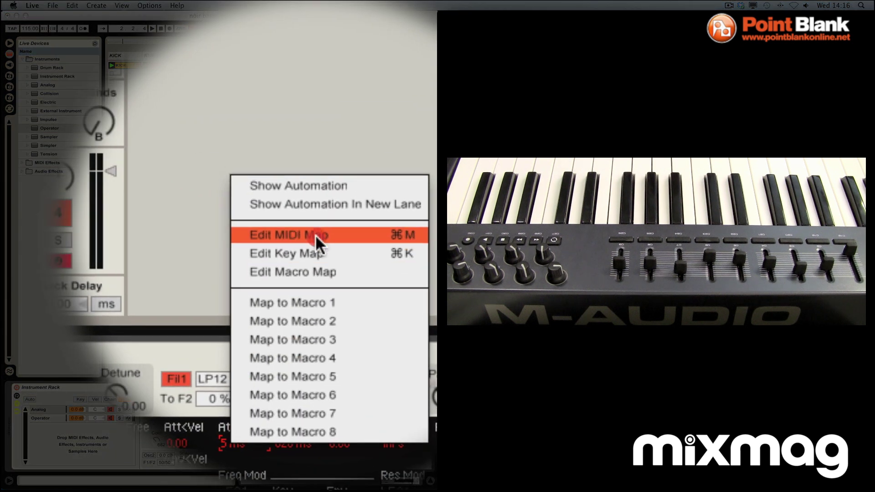
click(319, 248)
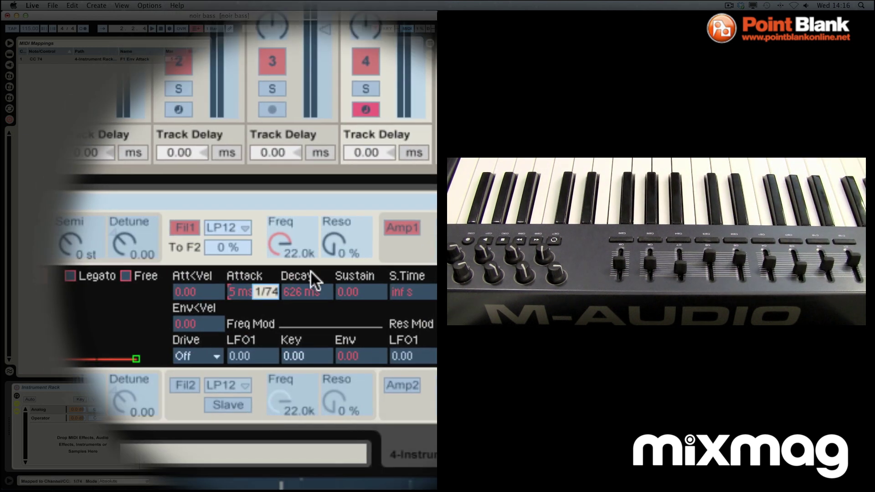
click(297, 292)
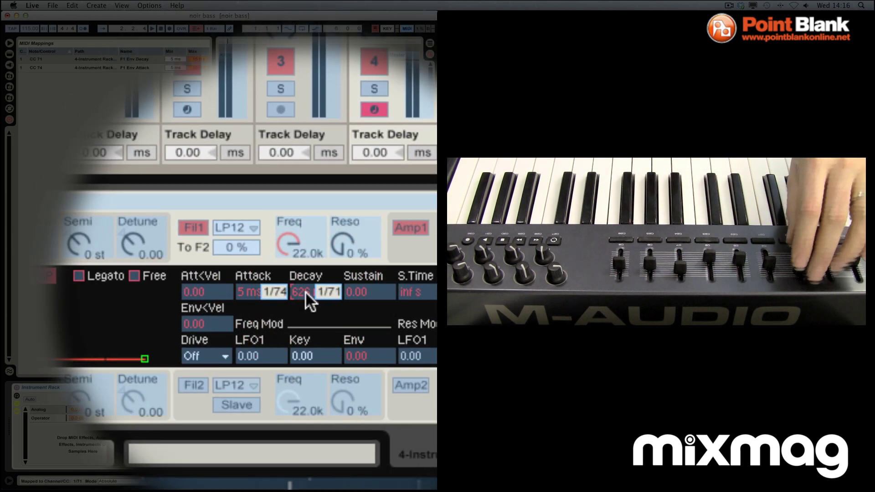
click(356, 292)
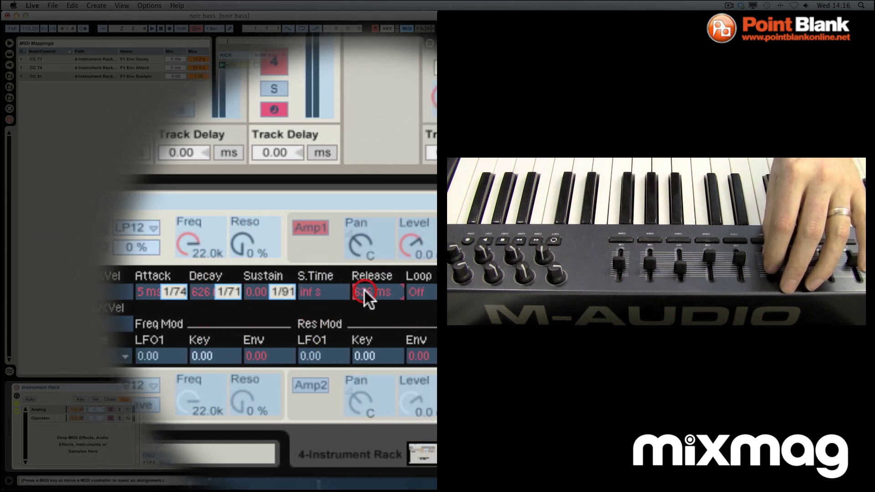
click(431, 292)
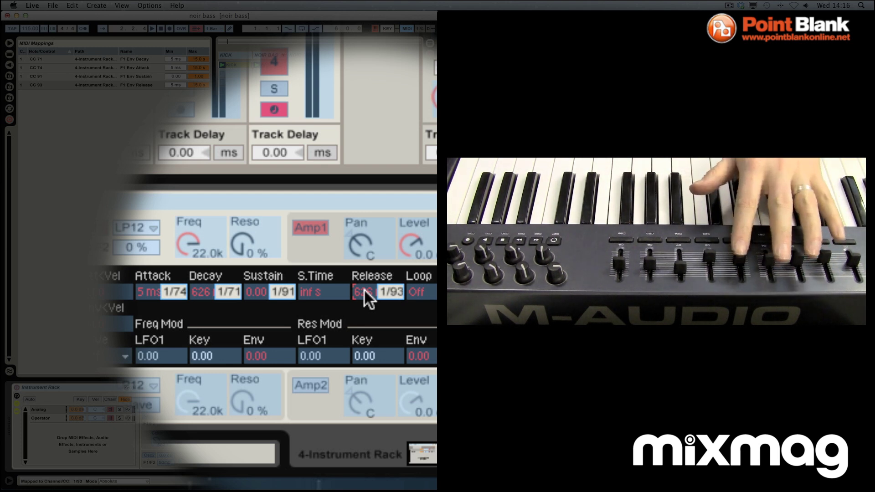
click(326, 355)
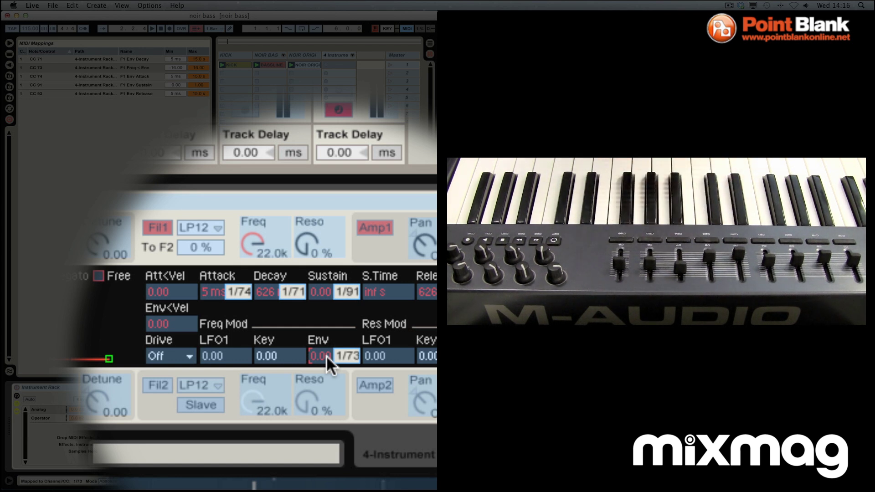
- MIDI-map Amp 1 Attack, Decay, Sustain, Release plus Filter 1 frequency and resonance to controllers
key(super+m)
click(346, 252)
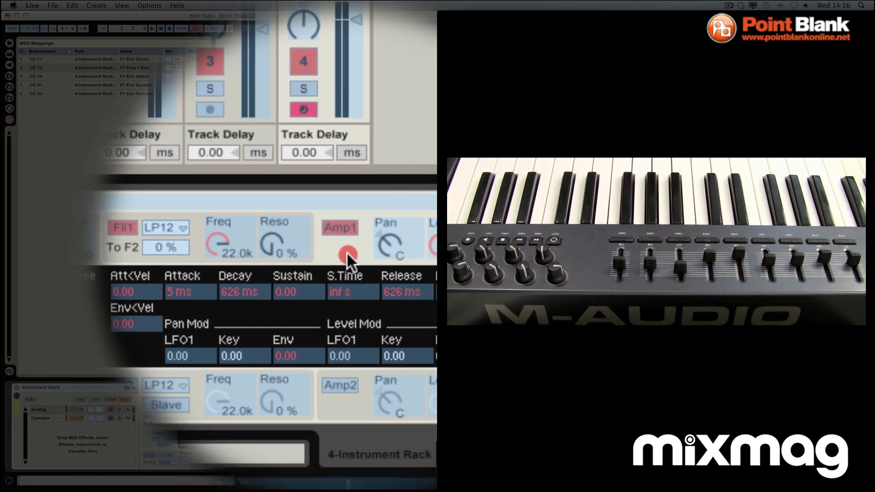
click(287, 291)
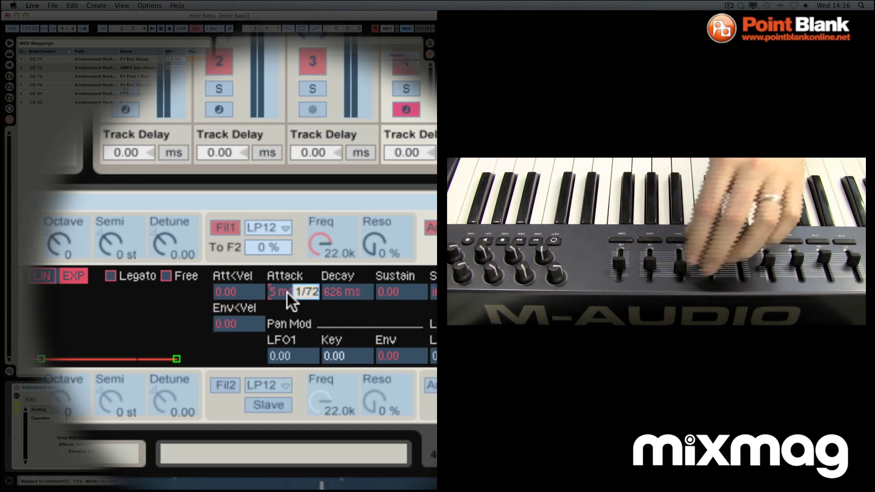
click(311, 288)
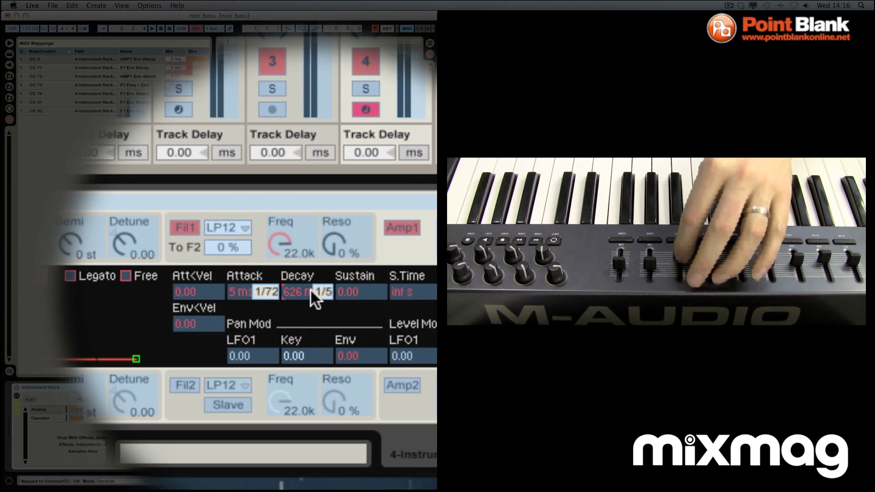
click(327, 291)
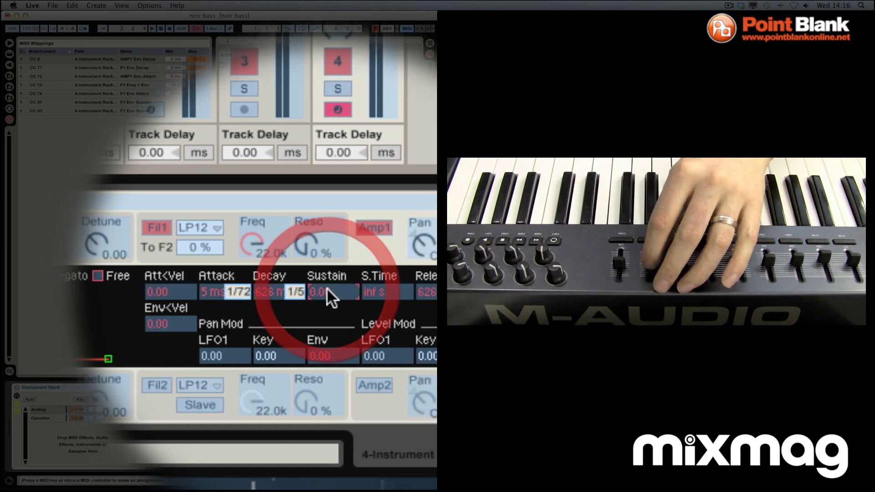
click(370, 290)
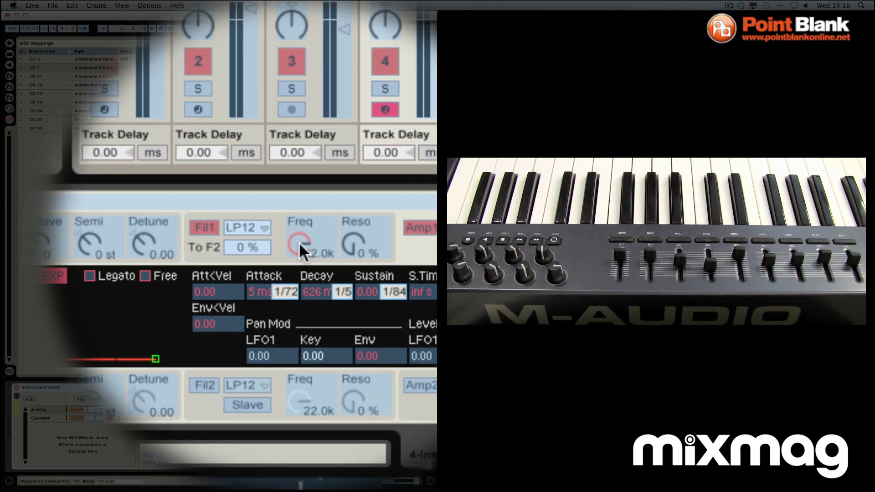
click(299, 242)
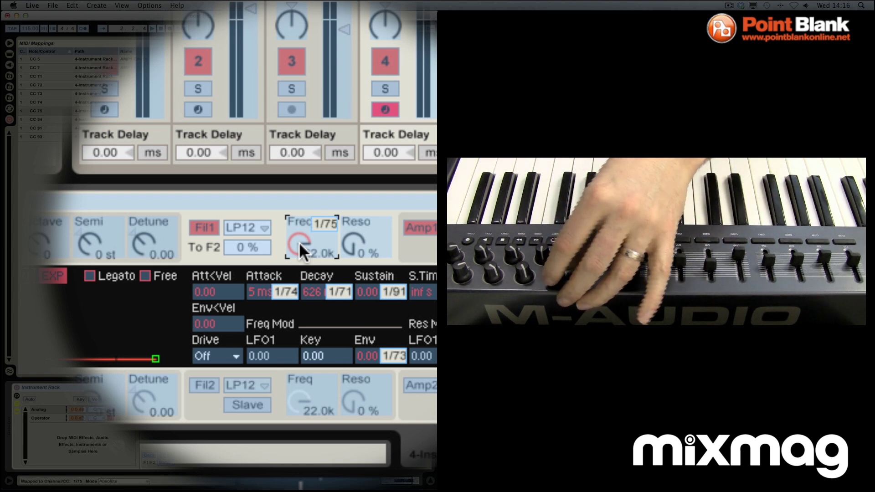
click(318, 242)
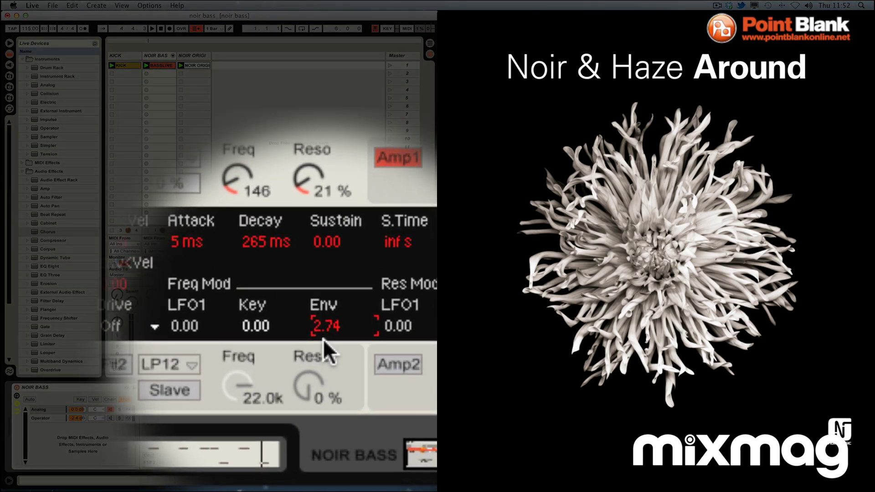
mouse_move(323, 339)
mouse_down()
mouse_move(323, 316)
mouse_move(324, 336)
mouse_move(323, 326)
mouse_up()
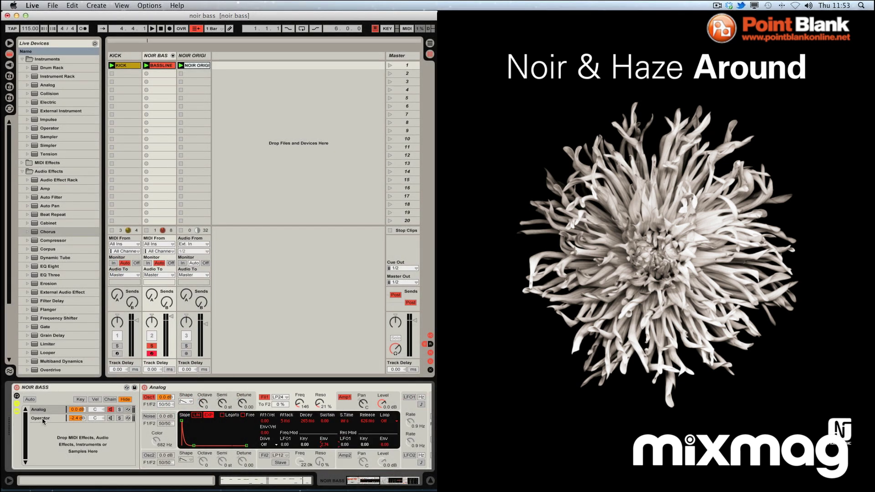
- Switch between the rack's Analog and Operator chains, leaving Operator's panel displayed
click(43, 420)
click(110, 409)
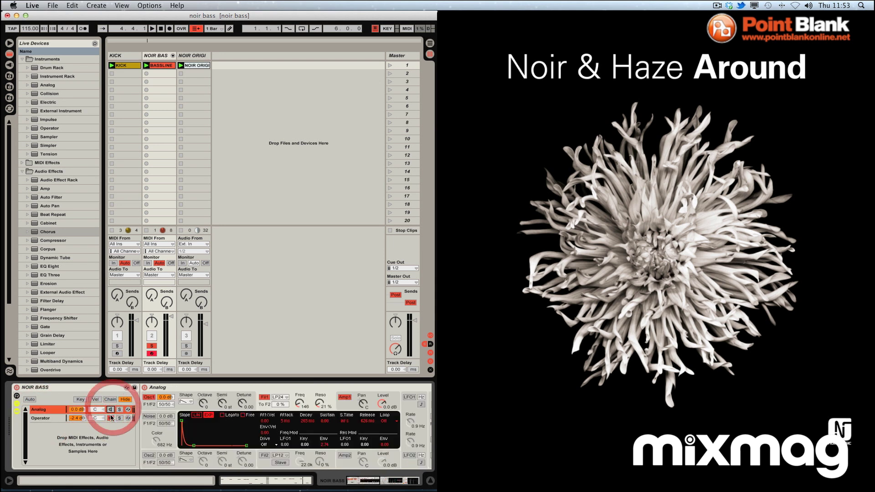
click(52, 418)
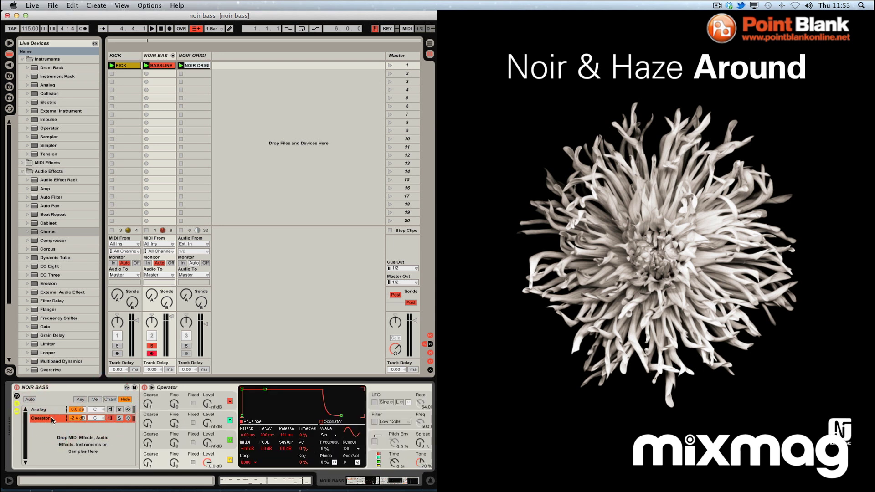
scroll(264, 439, right, 5)
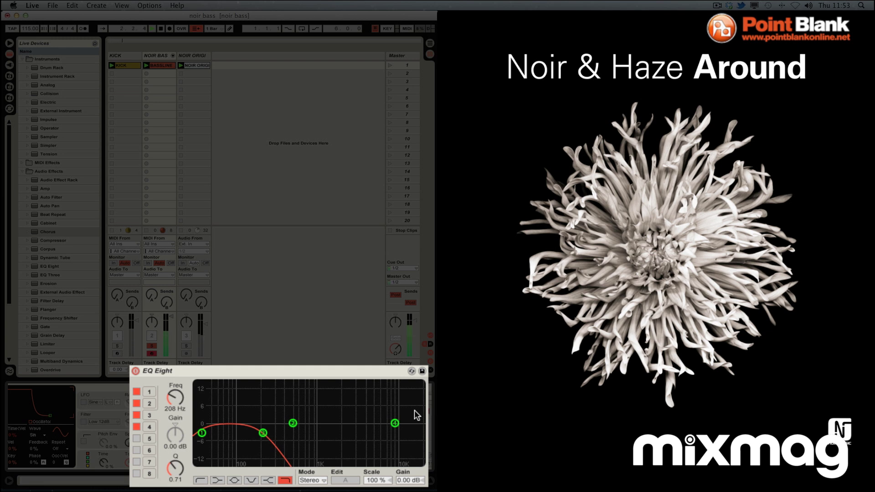
scroll(180, 429, left, 5)
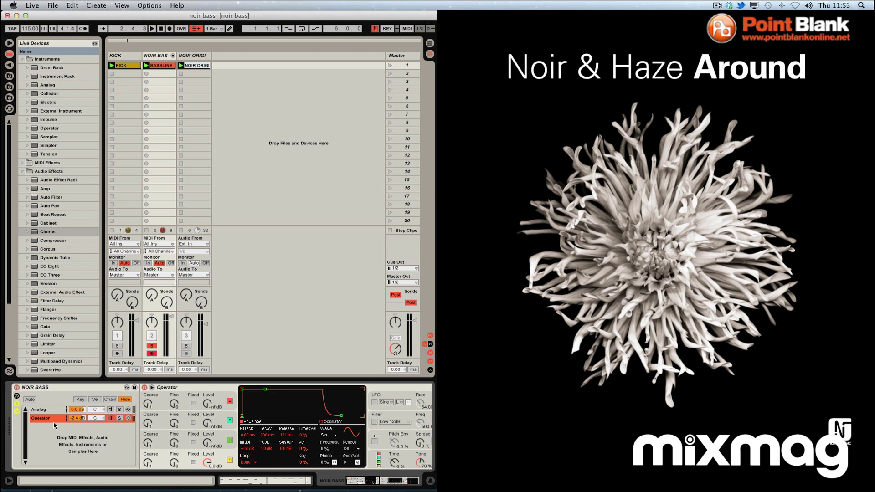
- Return to Analog and play the bass through EQ Eight's ~300 Hz low cut and Spectrum
click(39, 410)
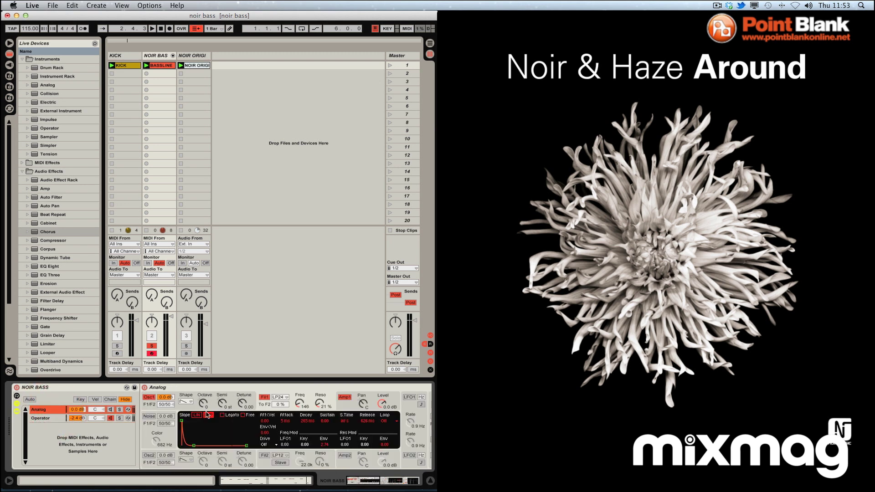
scroll(247, 414, right, 5)
scroll(246, 413, right, 1)
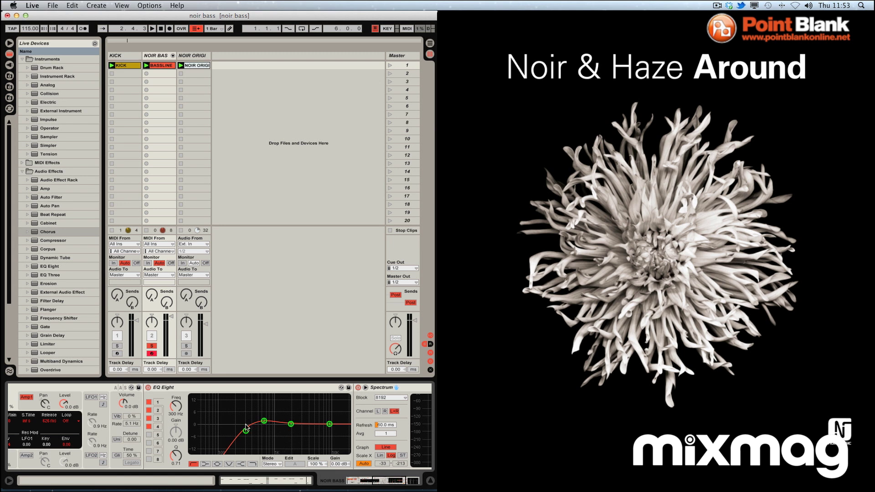
scroll(52, 402, left, 5)
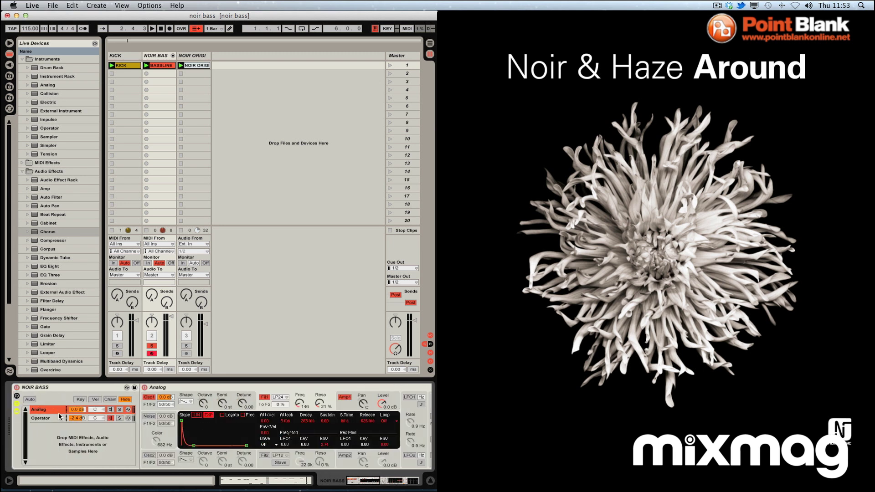
click(109, 410)
key(space)
scroll(237, 423, right, 10)
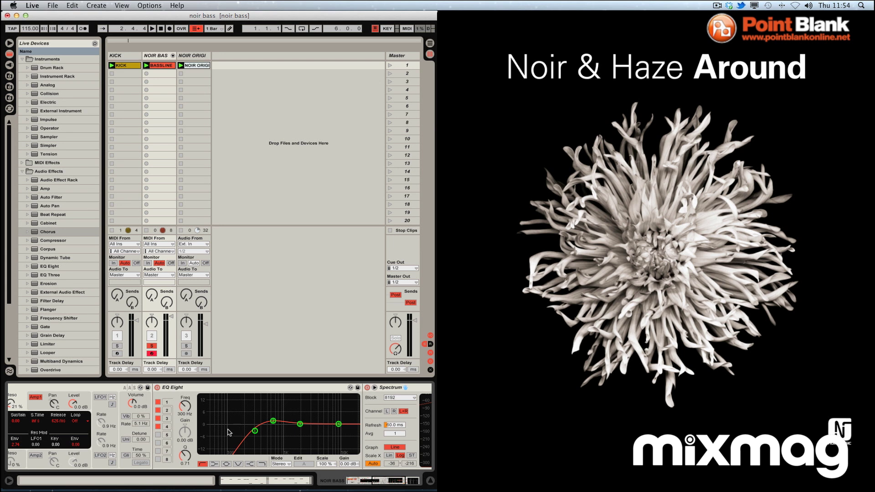
- Insert Chorus between EQ Eight and Spectrum, start playback, and switch Chorus on
mouse_move(47, 231)
mouse_down()
mouse_move(225, 255)
mouse_move(353, 412)
mouse_up()
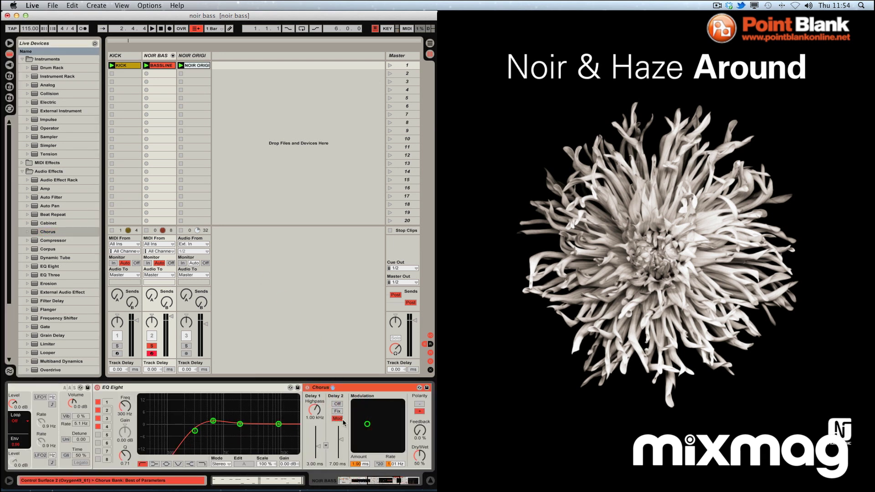
key(space)
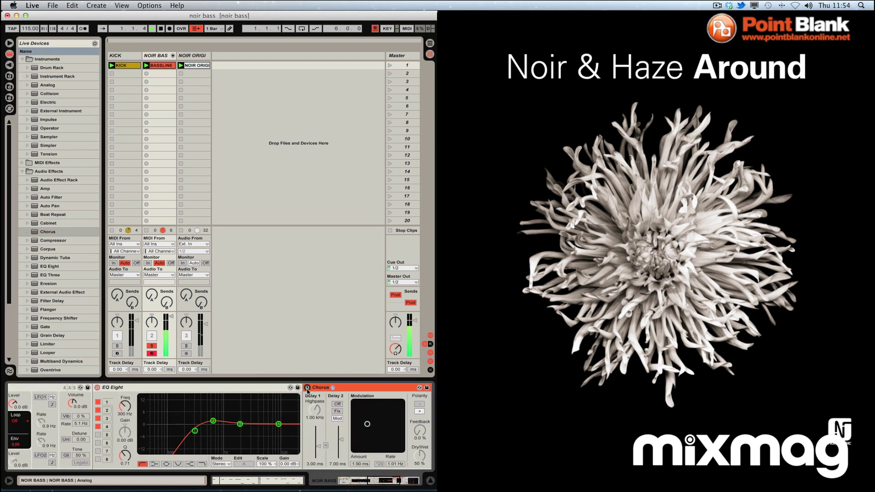
click(307, 388)
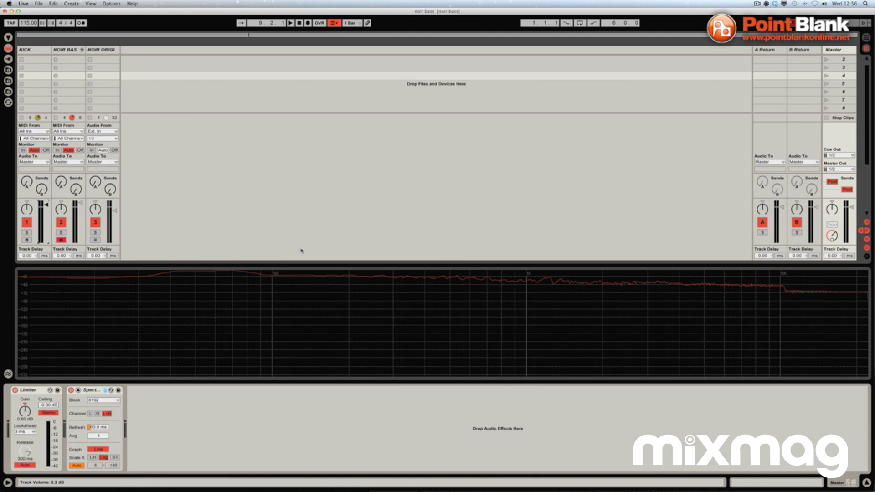
- Play the mix while watching the master Spectrum, then stop playback
key(space)
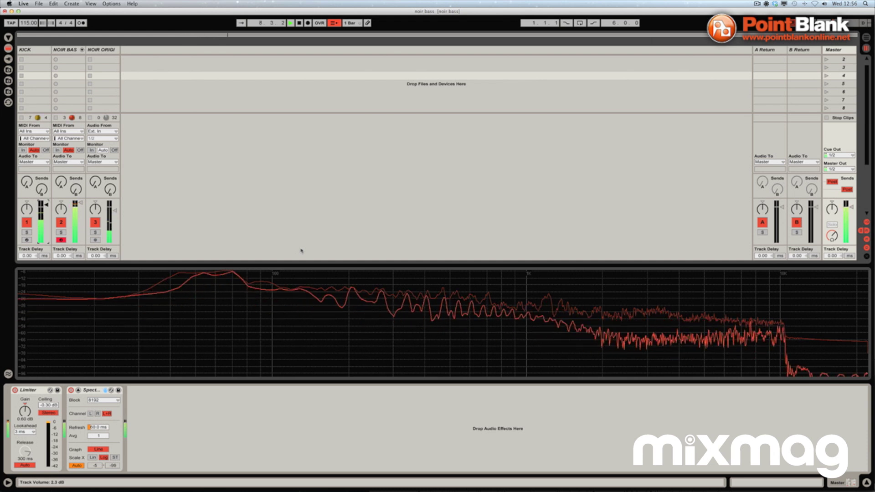
key(space)
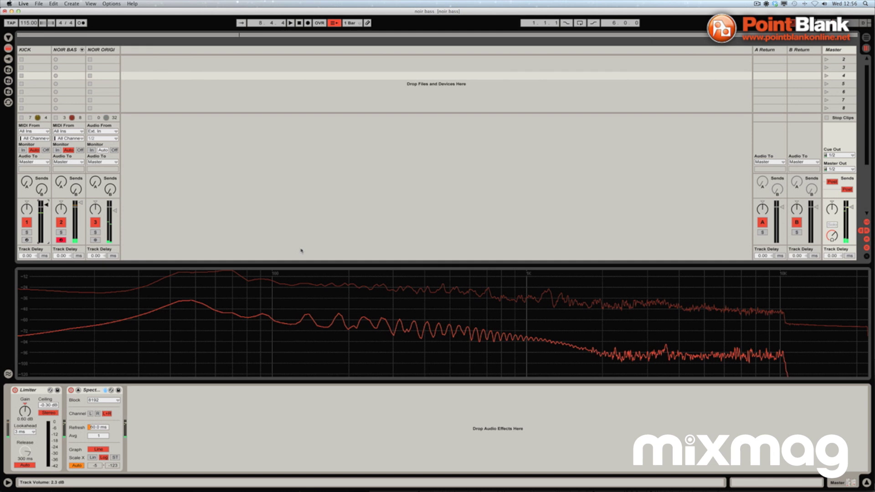